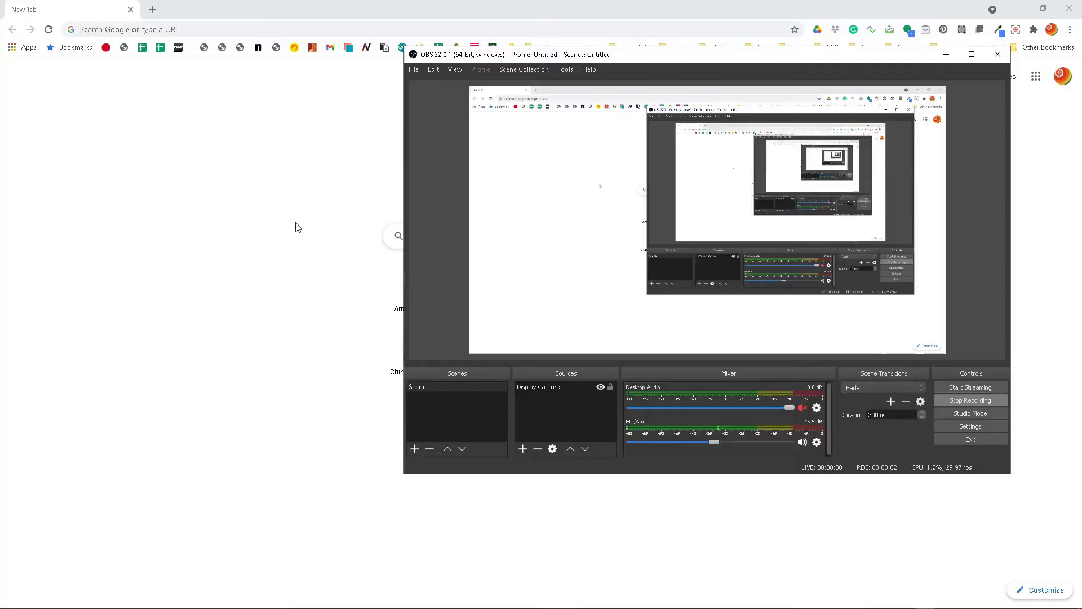
Step: Load the Norns maiden editor by entering 192.168.1.66 in Chrome's address bar
{"action": "left_click", "coordinate": [168, 30]}
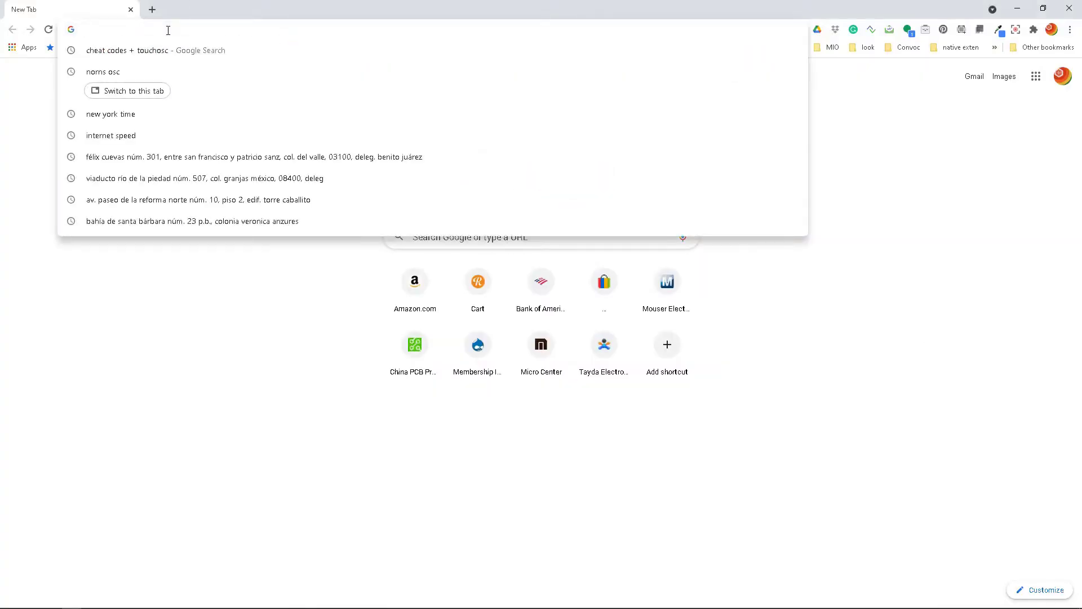
{"action": "type", "text": "192"}
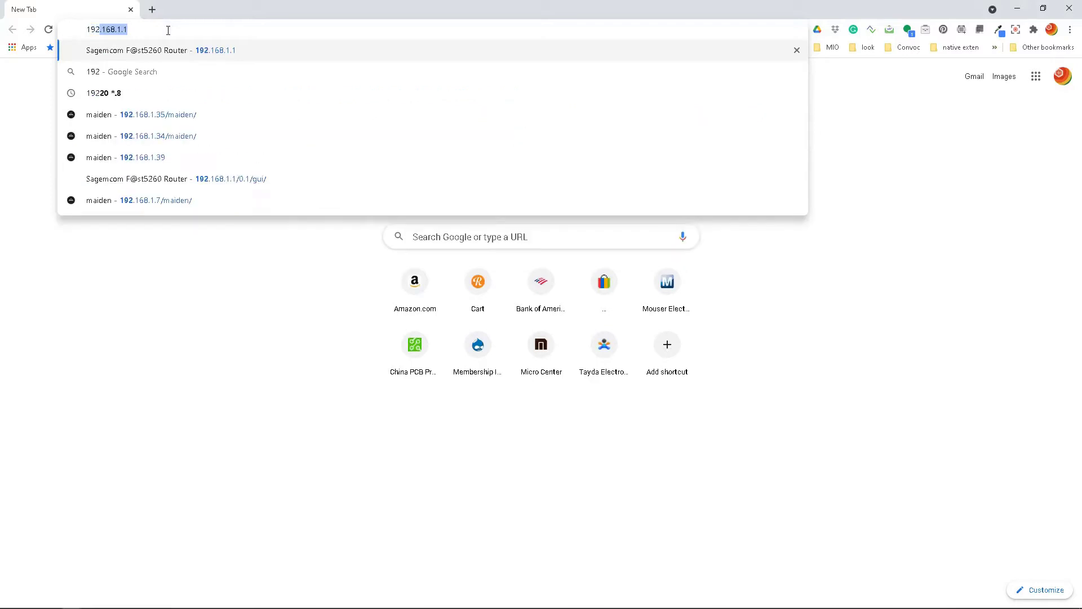
{"action": "type", "text": ".16"}
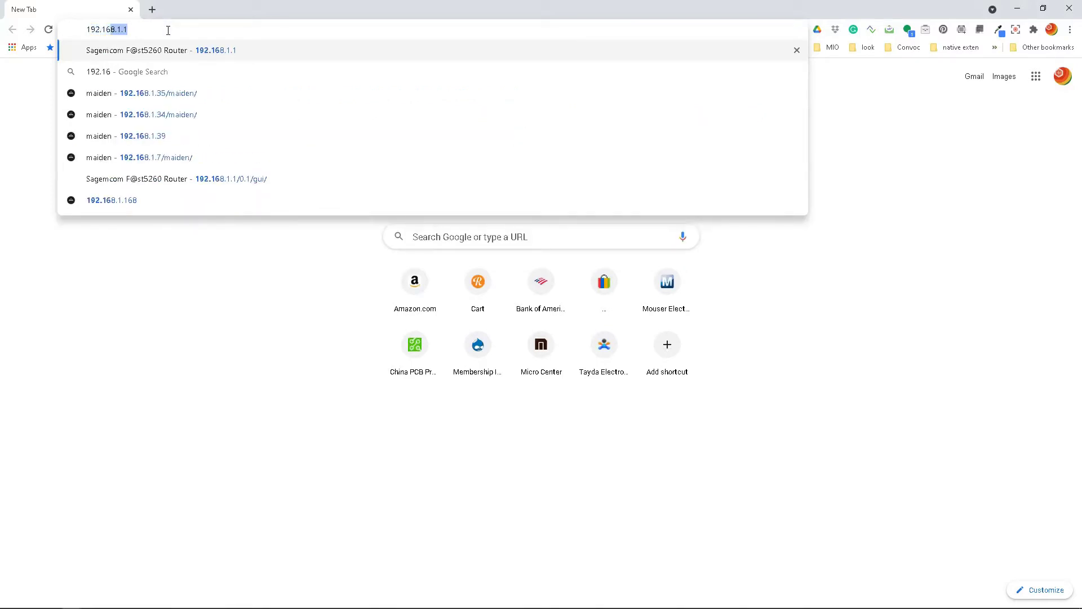
{"action": "type", "text": "8.1.66"}
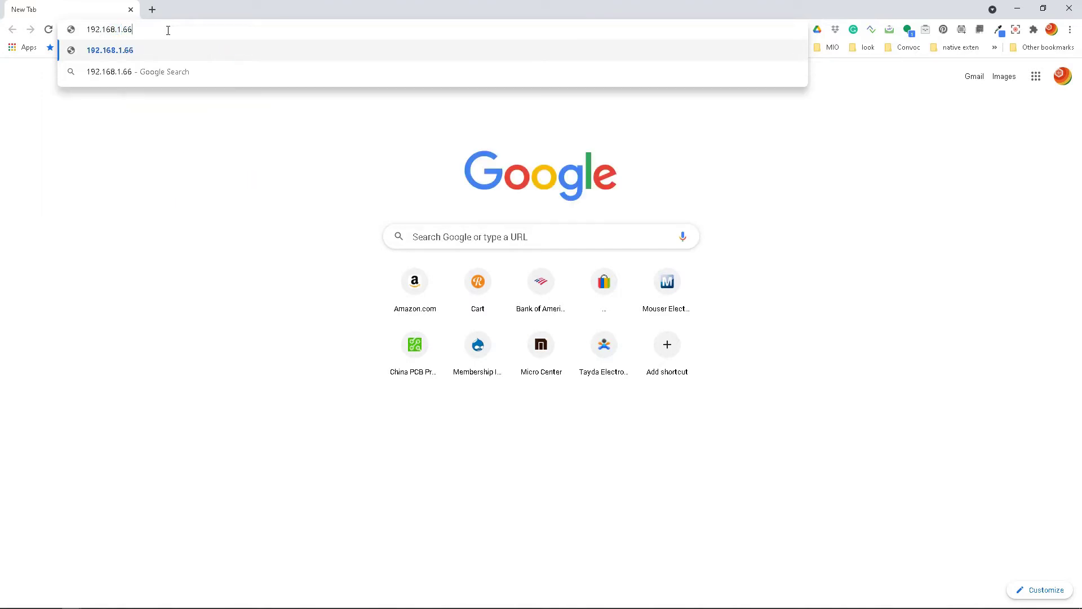
{"action": "key", "text": "Return"}
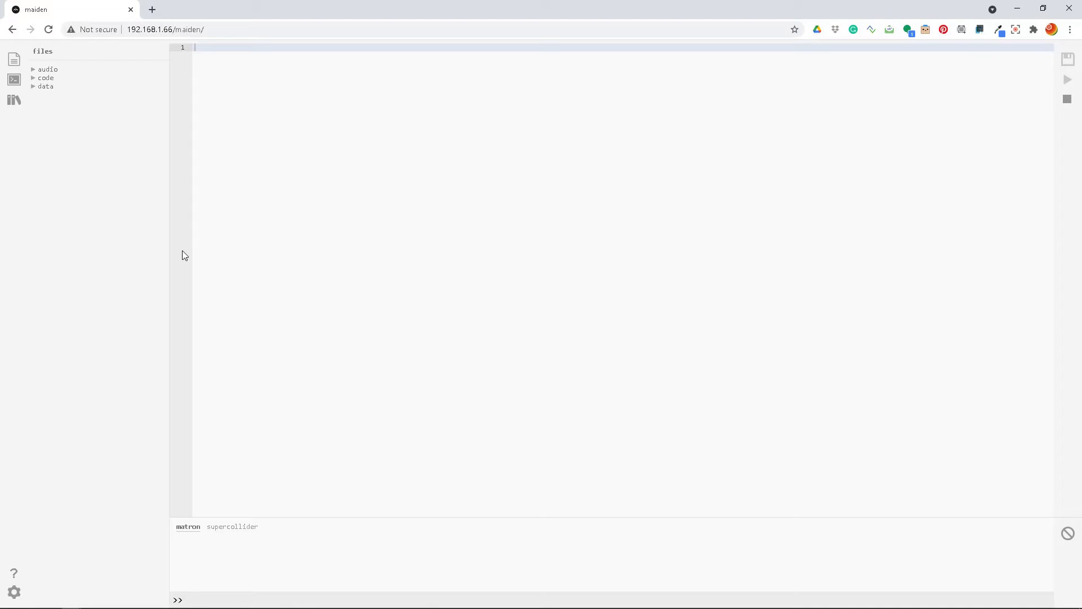
Step: Collapse and reopen the file list, then toggle the REPL console panel
{"action": "mouse_move", "coordinate": [111, 54]}
{"action": "left_click", "coordinate": [16, 67]}
{"action": "left_click", "coordinate": [16, 67]}
{"action": "left_click", "coordinate": [15, 80]}
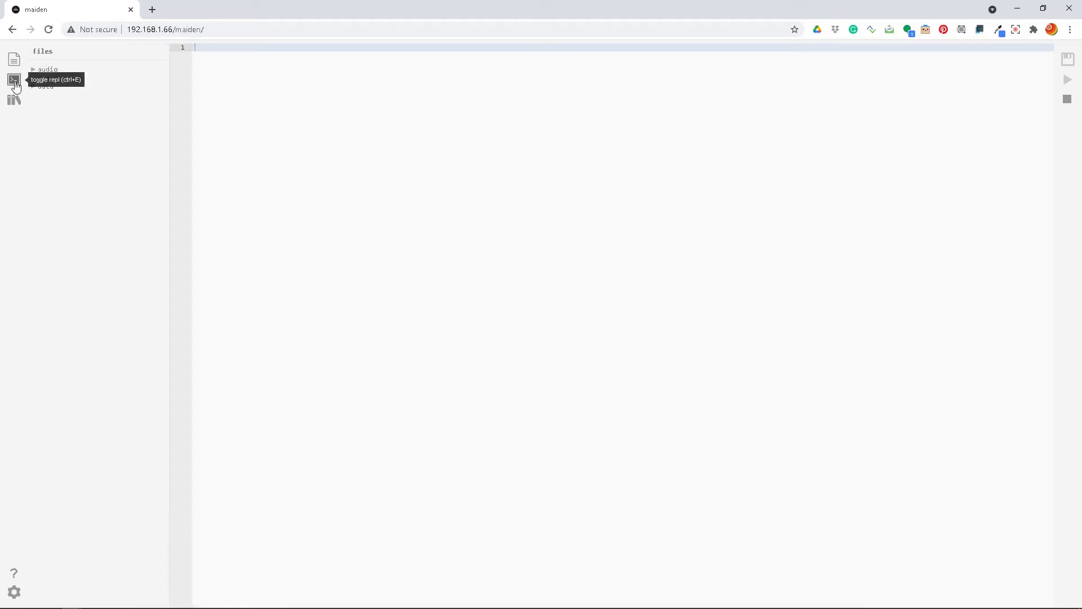
{"action": "left_click", "coordinate": [14, 80]}
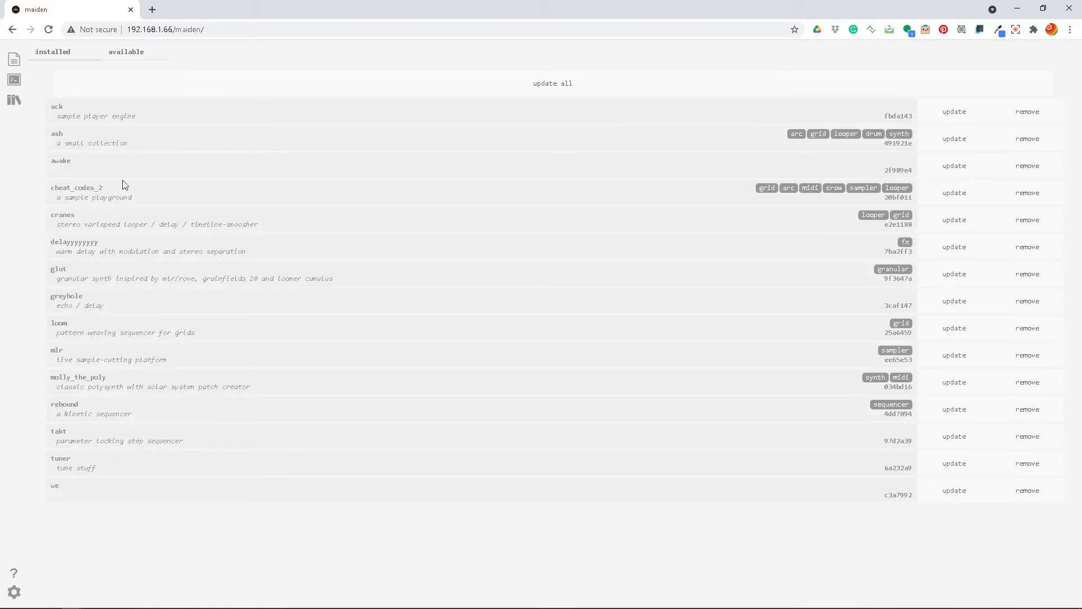
Step: Show the catalogue of scripts available to install
{"action": "left_click", "coordinate": [129, 56]}
Step: Scroll through the available community scripts and return to the top of the list
{"action": "scroll", "coordinate": [170, 236], "scroll_direction": "down", "scroll_amount": 20}
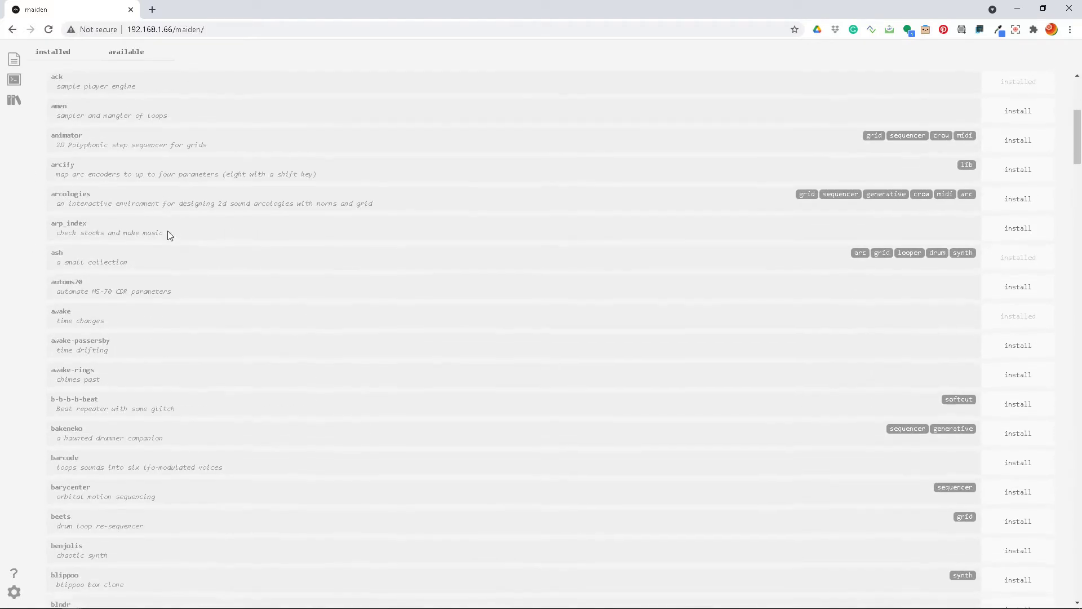
{"action": "scroll", "coordinate": [170, 236], "scroll_direction": "down", "scroll_amount": 20}
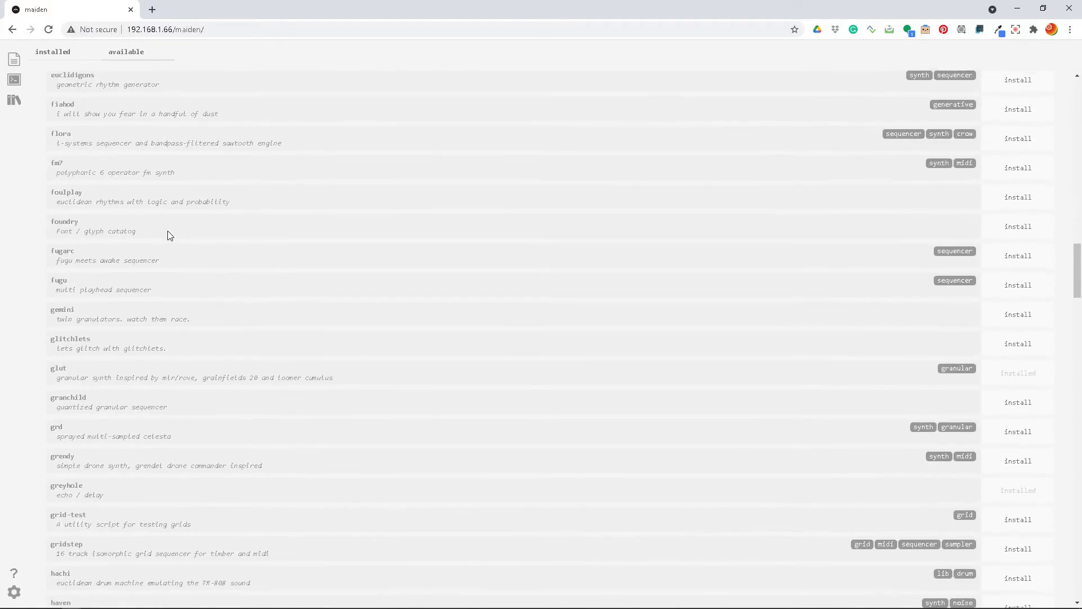
{"action": "scroll", "coordinate": [167, 233], "scroll_direction": "down", "scroll_amount": 20}
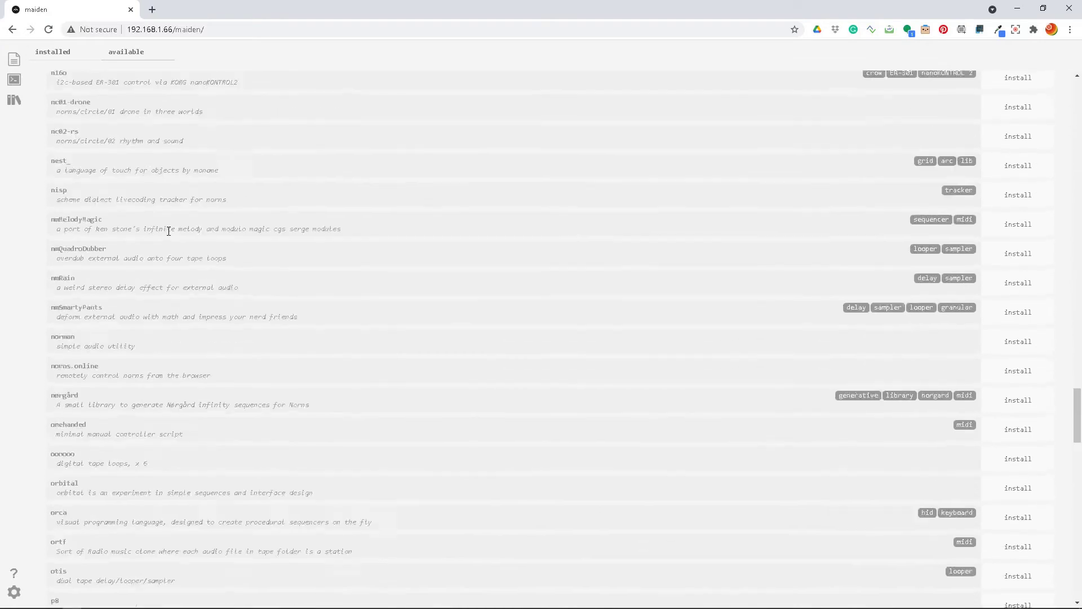
{"action": "scroll", "coordinate": [167, 233], "scroll_direction": "down", "scroll_amount": 20}
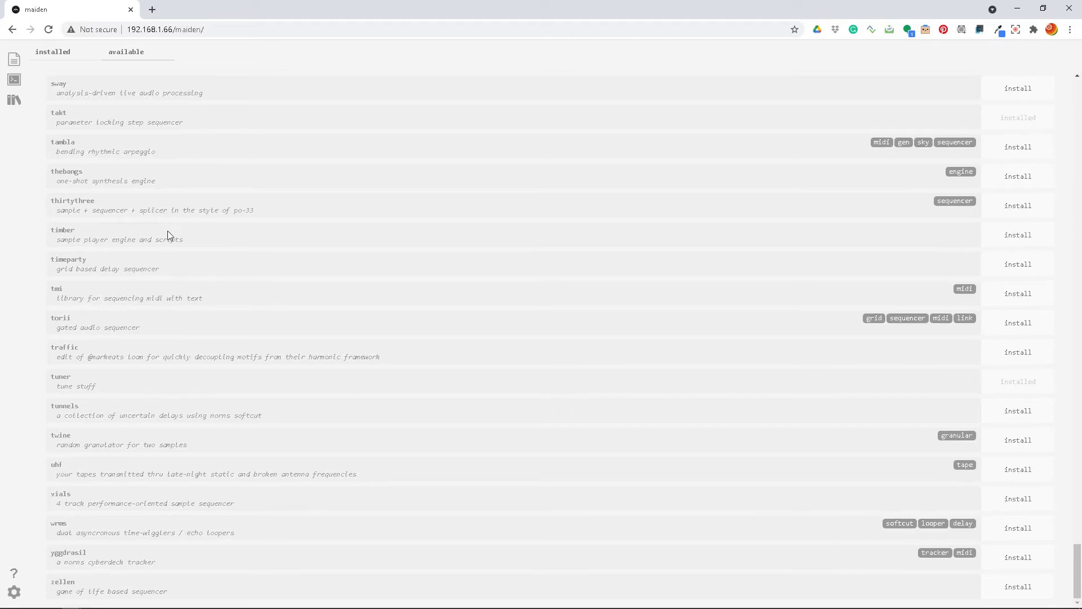
{"action": "scroll", "coordinate": [167, 234], "scroll_direction": "up", "scroll_amount": 20}
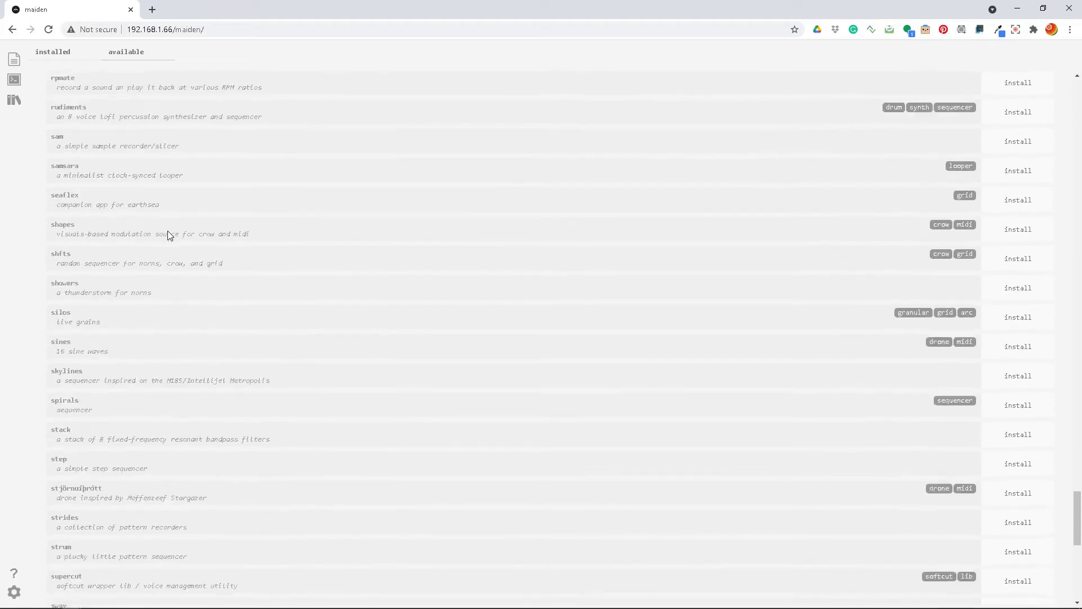
{"action": "scroll", "coordinate": [167, 234], "scroll_direction": "up", "scroll_amount": 15}
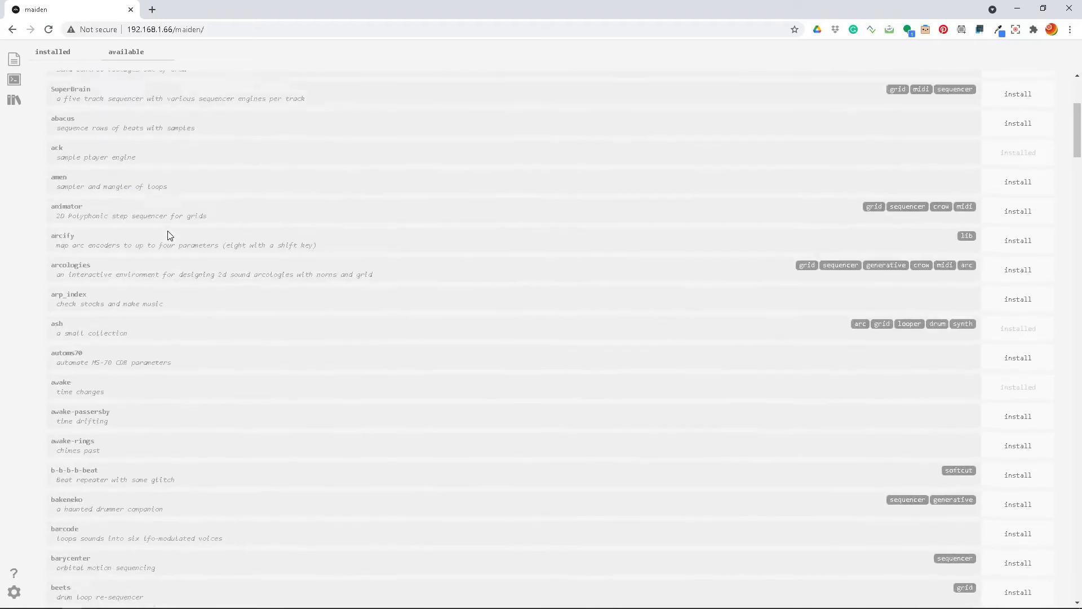
{"action": "scroll", "coordinate": [169, 235], "scroll_direction": "up", "scroll_amount": 4}
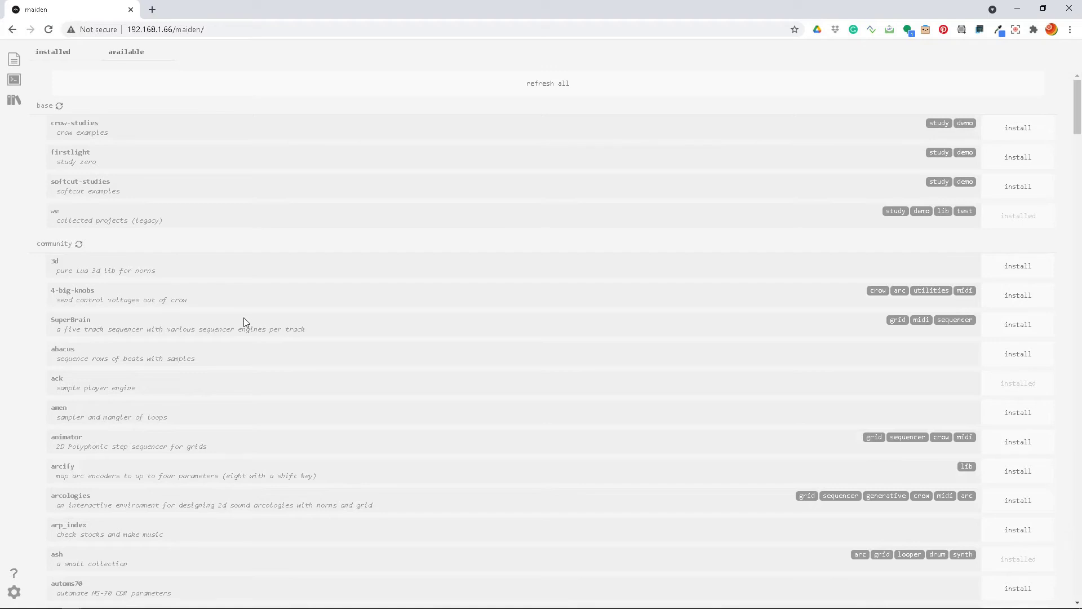
{"action": "scroll", "coordinate": [244, 320], "scroll_direction": "down", "scroll_amount": 4}
{"action": "scroll", "coordinate": [243, 320], "scroll_direction": "up", "scroll_amount": 4}
{"action": "scroll", "coordinate": [168, 317], "scroll_direction": "down", "scroll_amount": 4}
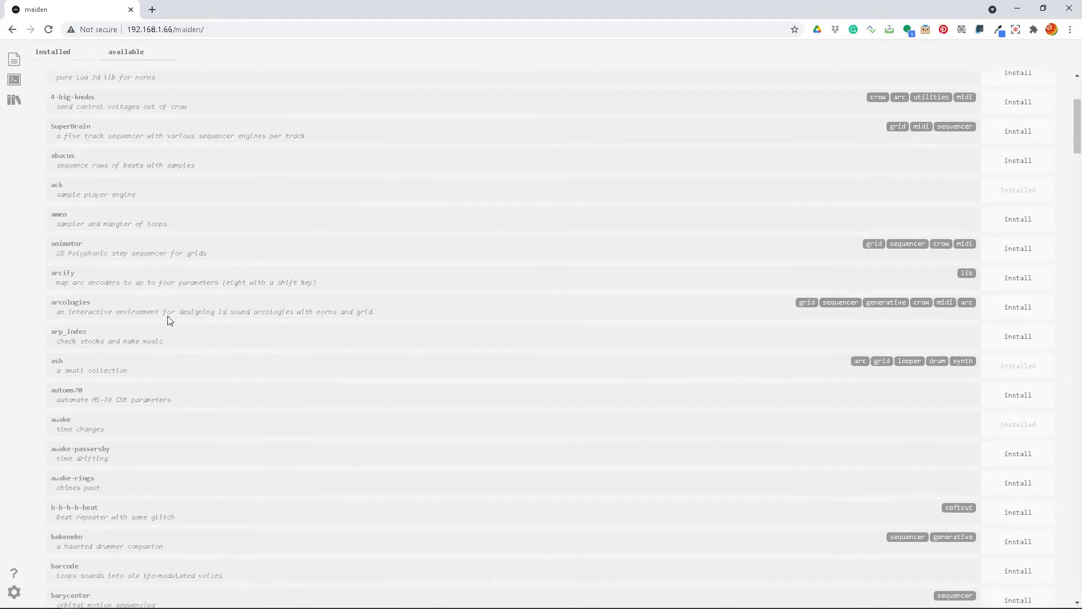
{"action": "scroll", "coordinate": [169, 319], "scroll_direction": "up", "scroll_amount": 4}
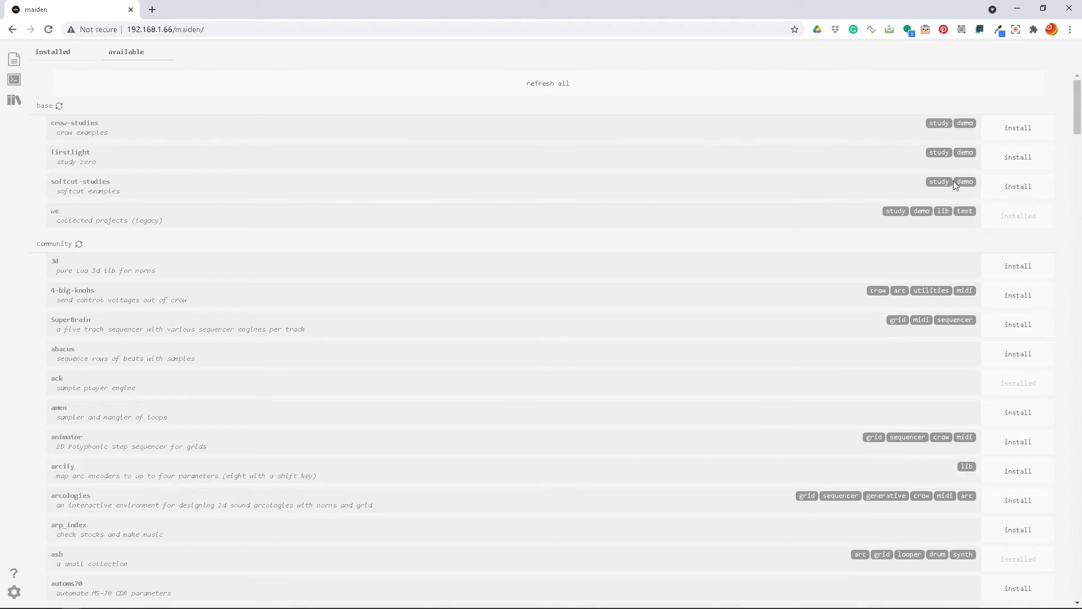
Step: Scroll down to the haze and here-there entries and install here-there
{"action": "scroll", "coordinate": [893, 467], "scroll_direction": "down", "scroll_amount": 1}
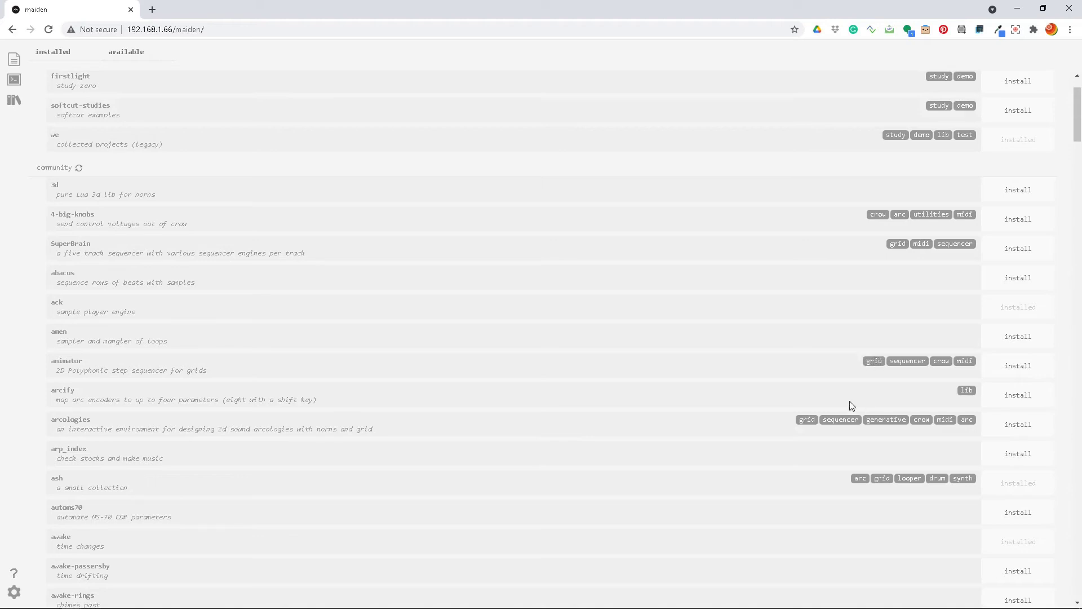
{"action": "scroll", "coordinate": [829, 470], "scroll_direction": "down", "scroll_amount": 3}
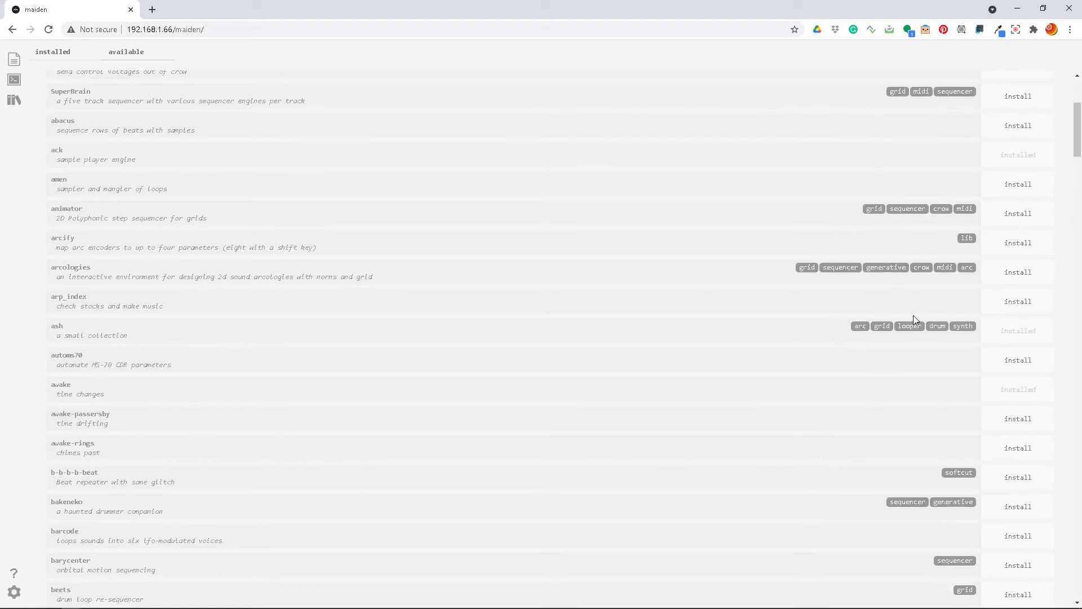
{"action": "scroll", "coordinate": [957, 482], "scroll_direction": "down", "scroll_amount": 3}
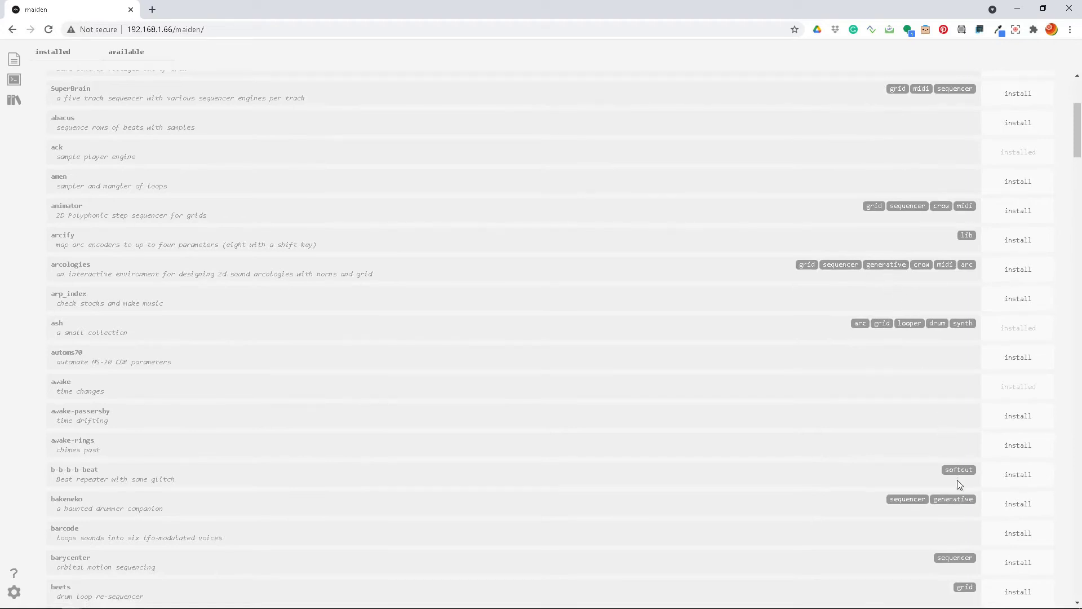
{"action": "scroll", "coordinate": [957, 480], "scroll_direction": "down", "scroll_amount": 5}
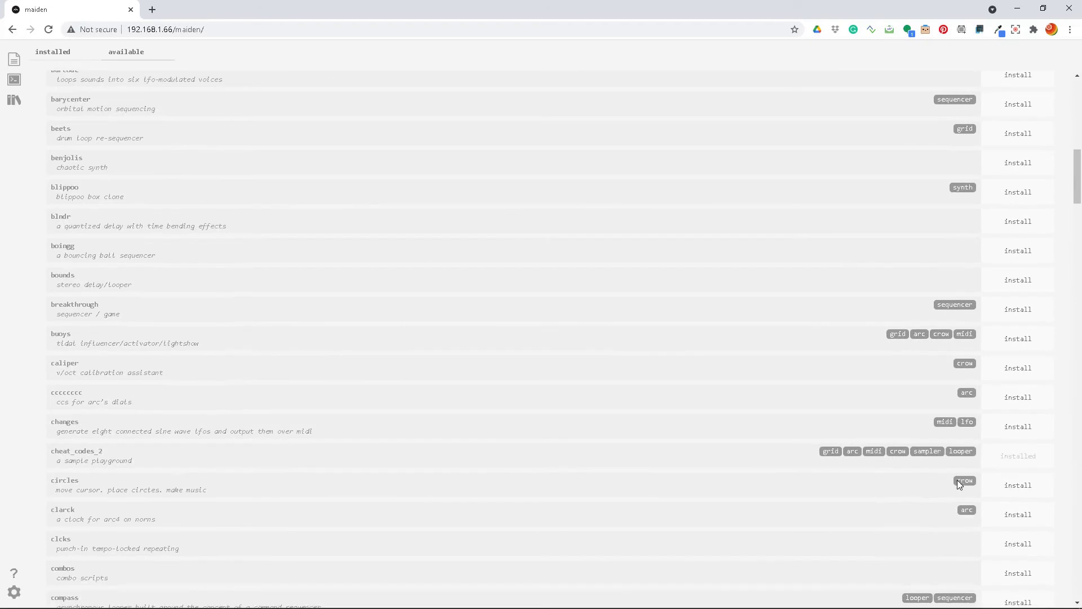
{"action": "scroll", "coordinate": [958, 480], "scroll_direction": "down", "scroll_amount": 3}
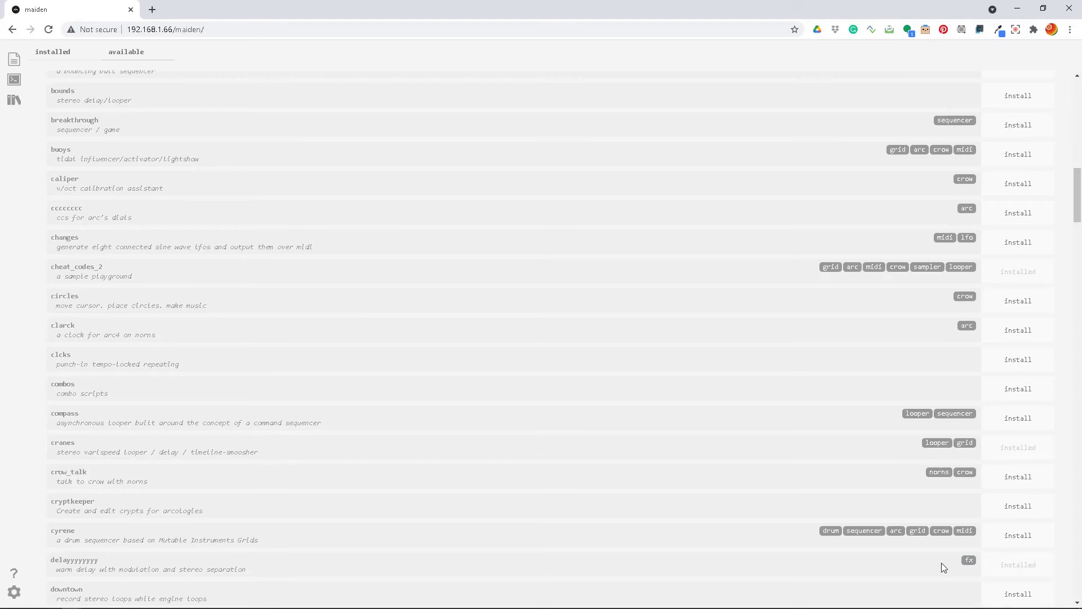
{"action": "scroll", "coordinate": [941, 562], "scroll_direction": "down", "scroll_amount": 3}
{"action": "scroll", "coordinate": [942, 563], "scroll_direction": "down", "scroll_amount": 15}
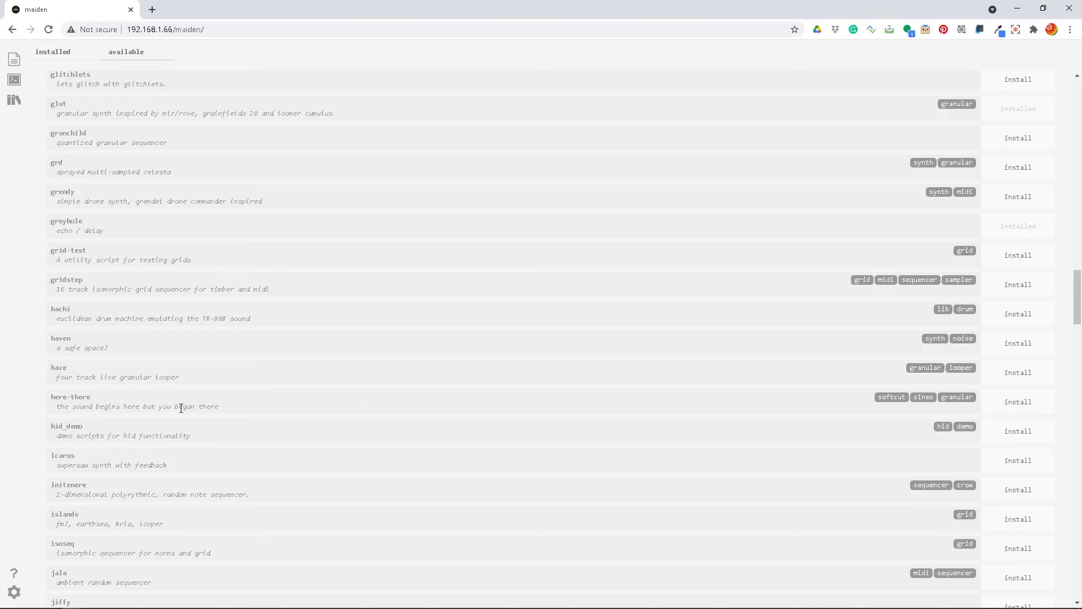
{"action": "left_click", "coordinate": [1008, 401]}
Step: Install haze and confirm it appears in the installed scripts list
{"action": "left_click", "coordinate": [1028, 373]}
{"action": "left_click", "coordinate": [50, 56]}
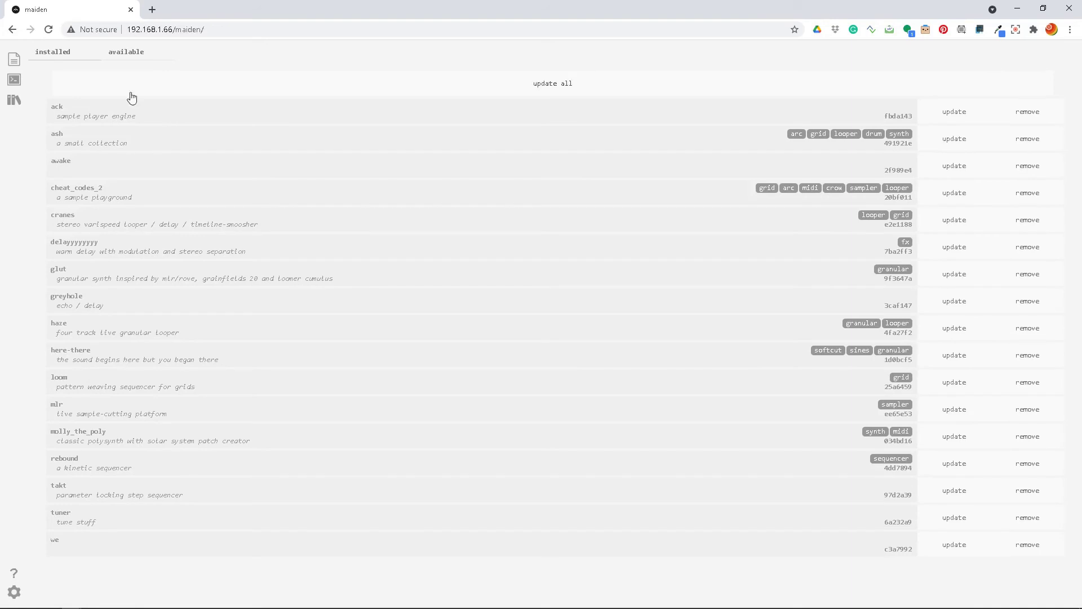
{"action": "left_click", "coordinate": [128, 52]}
Step: Back in the available catalogue, scroll to dronecaster and install it
{"action": "scroll", "coordinate": [189, 390], "scroll_direction": "down", "scroll_amount": 20}
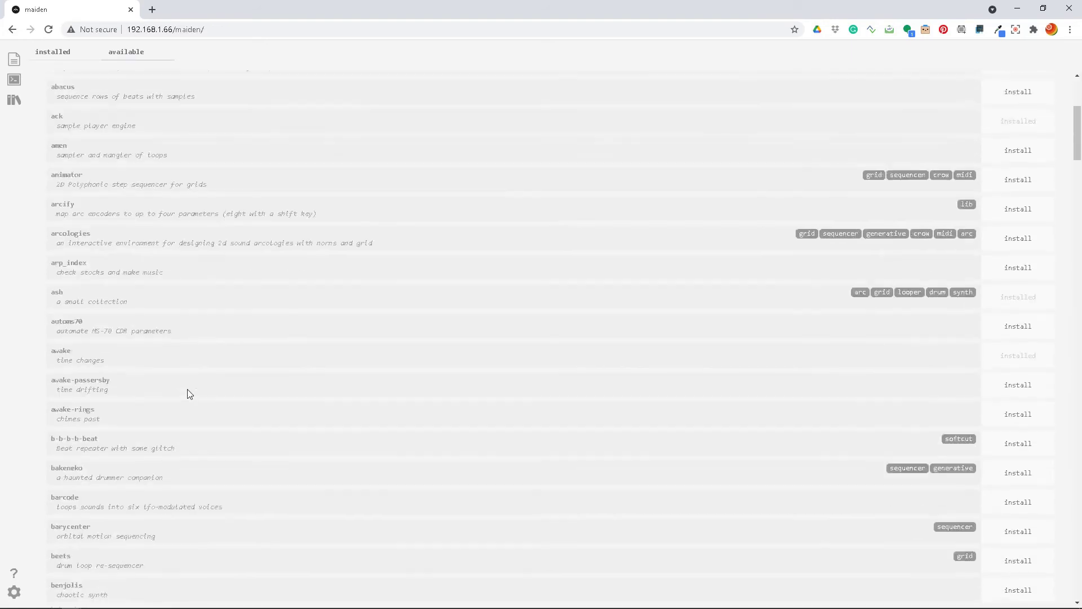
{"action": "scroll", "coordinate": [187, 390], "scroll_direction": "down", "scroll_amount": 5}
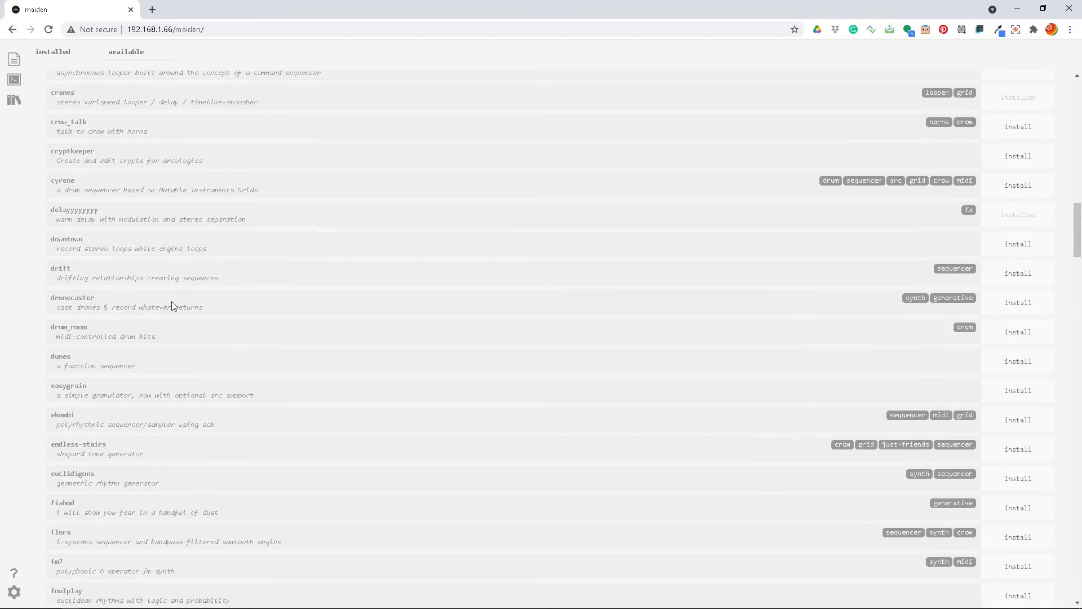
{"action": "left_click", "coordinate": [1017, 307]}
Step: Scroll further down the catalogue to midi-monitor and install it
{"action": "scroll", "coordinate": [249, 428], "scroll_direction": "down", "scroll_amount": 2}
{"action": "scroll", "coordinate": [248, 425], "scroll_direction": "down", "scroll_amount": 4}
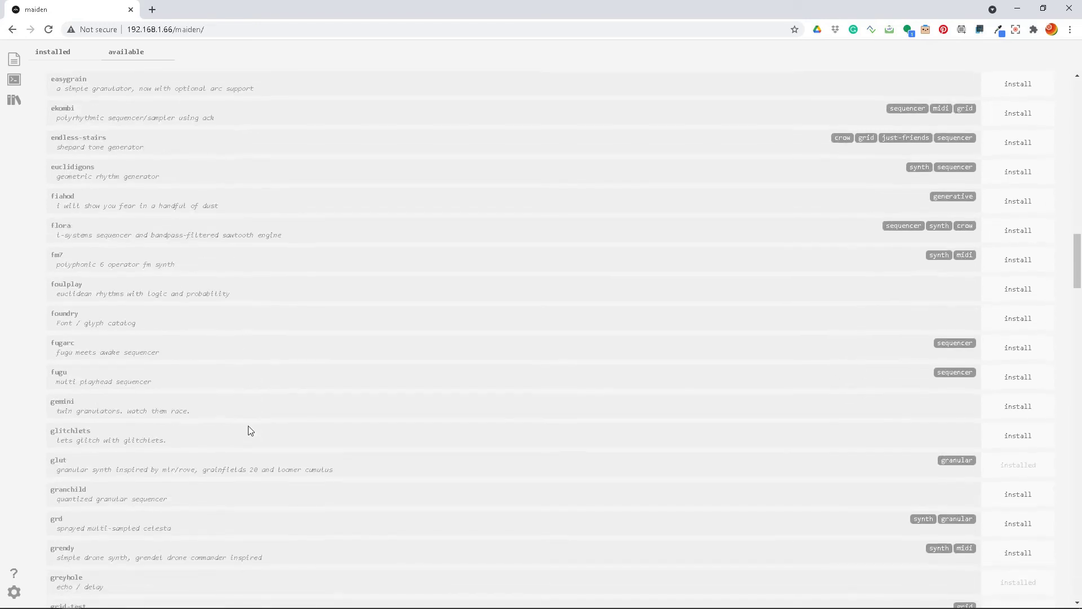
{"action": "scroll", "coordinate": [248, 425], "scroll_direction": "down", "scroll_amount": 4}
{"action": "scroll", "coordinate": [248, 426], "scroll_direction": "down", "scroll_amount": 4}
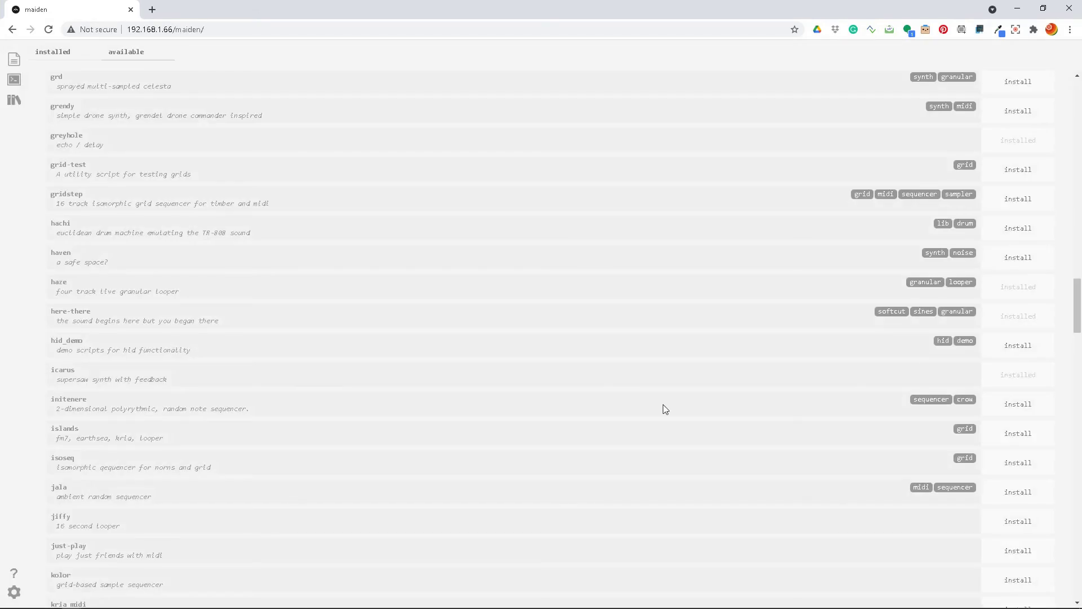
{"action": "scroll", "coordinate": [212, 487], "scroll_direction": "down", "scroll_amount": 3}
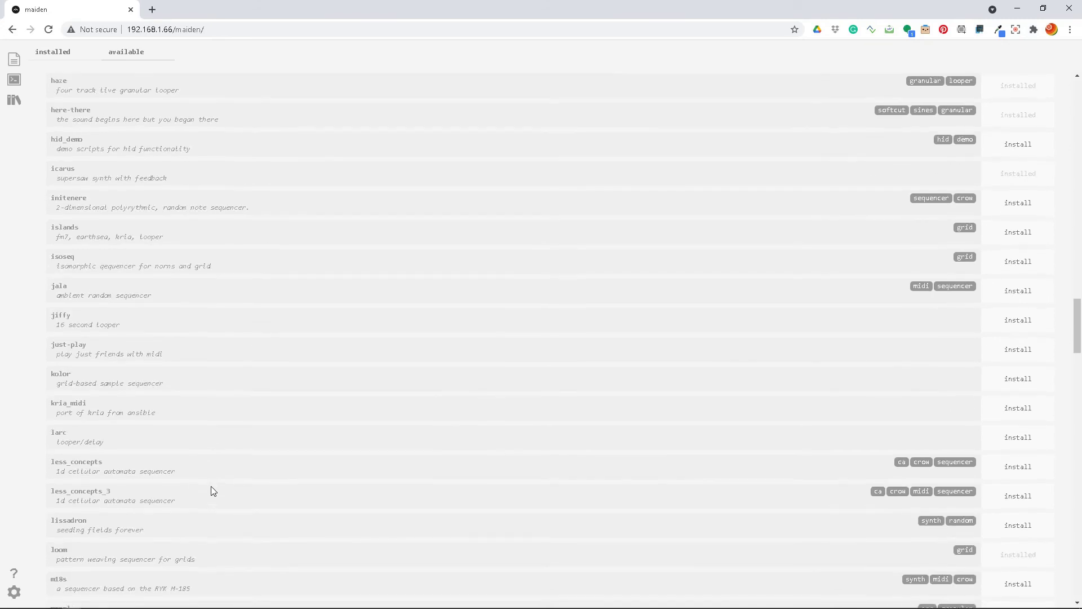
{"action": "scroll", "coordinate": [212, 491], "scroll_direction": "down", "scroll_amount": 4}
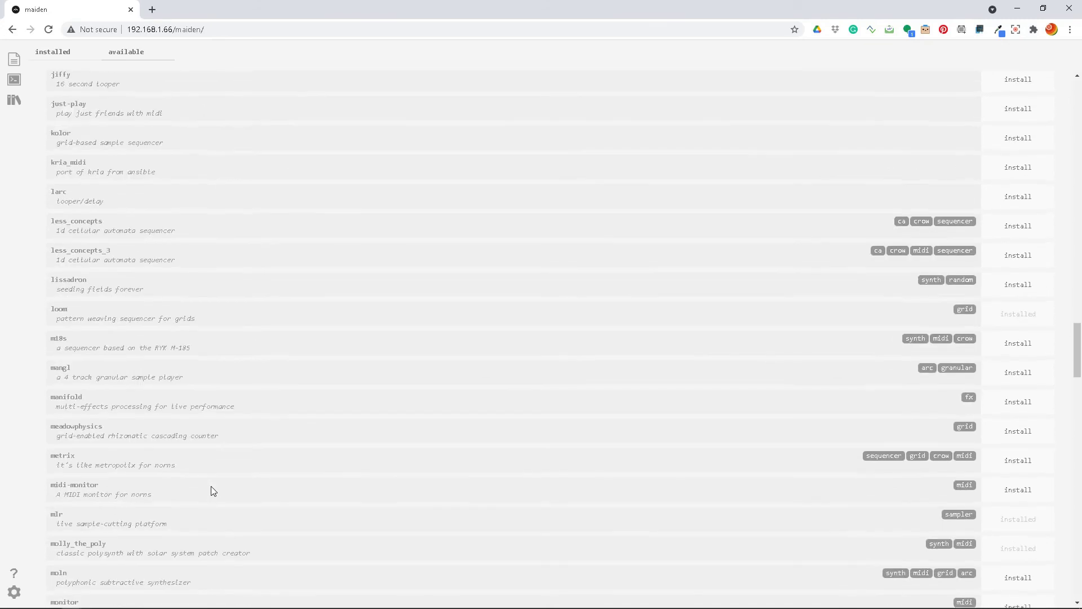
{"action": "scroll", "coordinate": [212, 488], "scroll_direction": "down", "scroll_amount": 4}
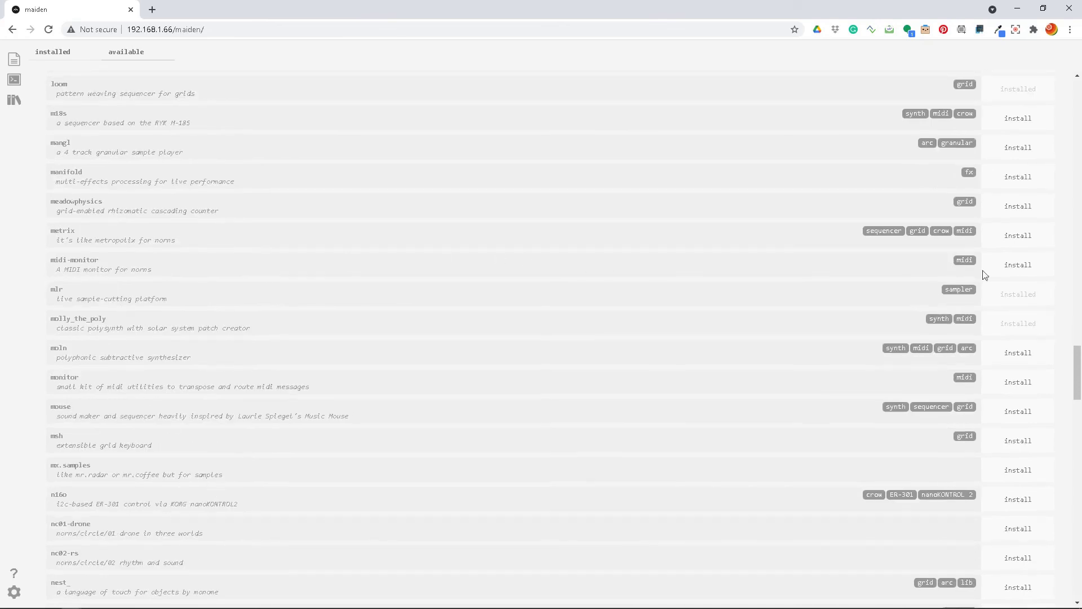
{"action": "left_click", "coordinate": [1009, 268]}
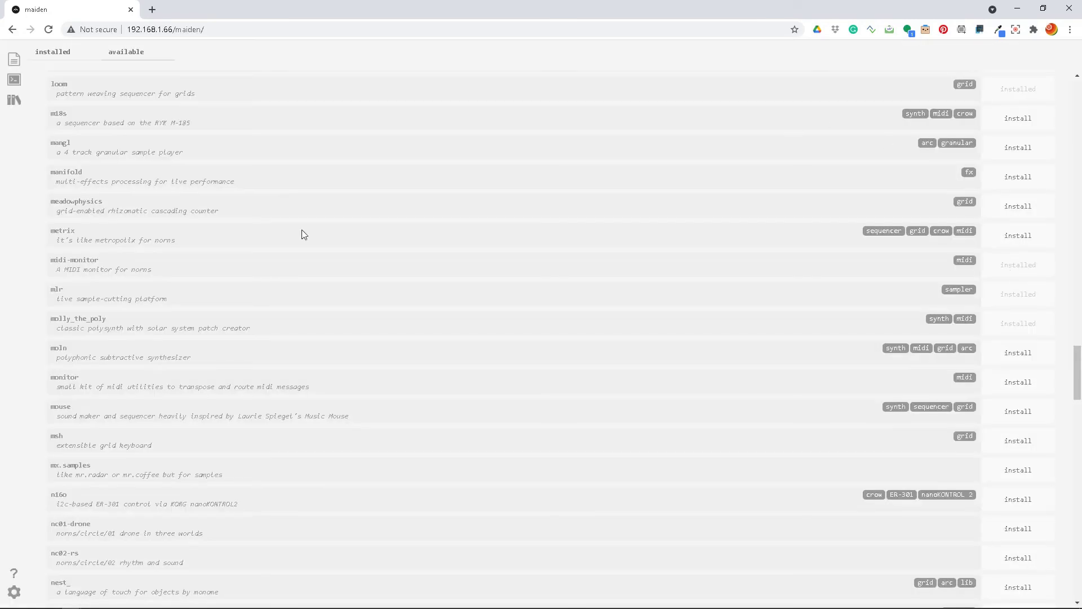